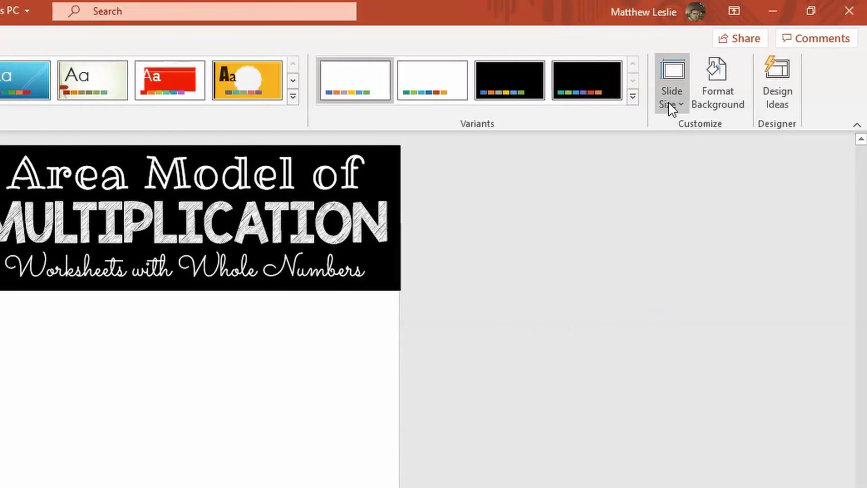
- Set a custom slide size of 600px wide by 900px high in portrait orientation
{"action": "left_click", "coordinate": [669, 102]}
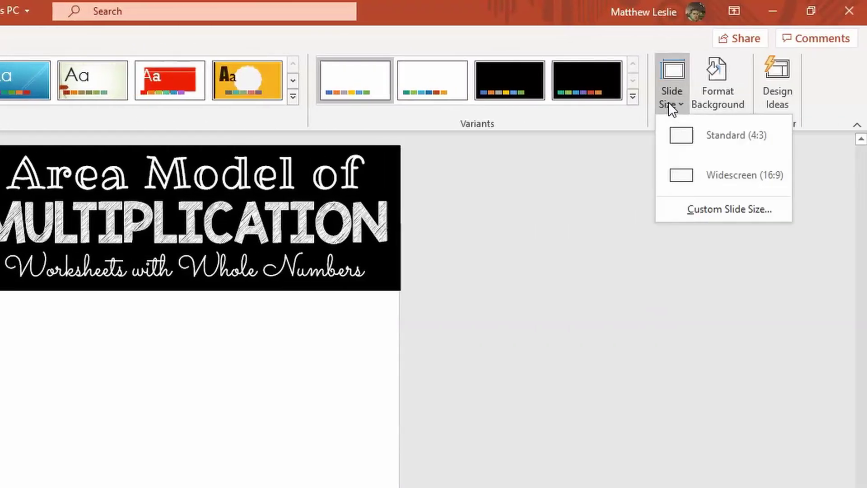
{"action": "left_click", "coordinate": [728, 214]}
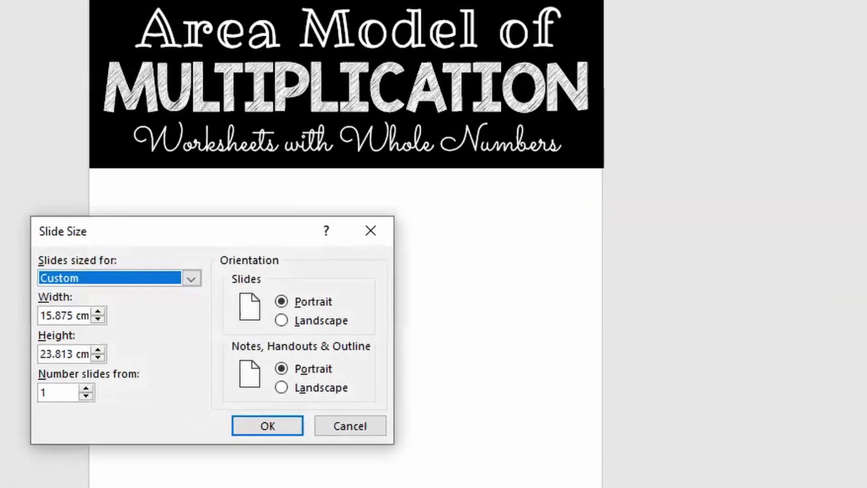
{"action": "key", "text": "Tab"}
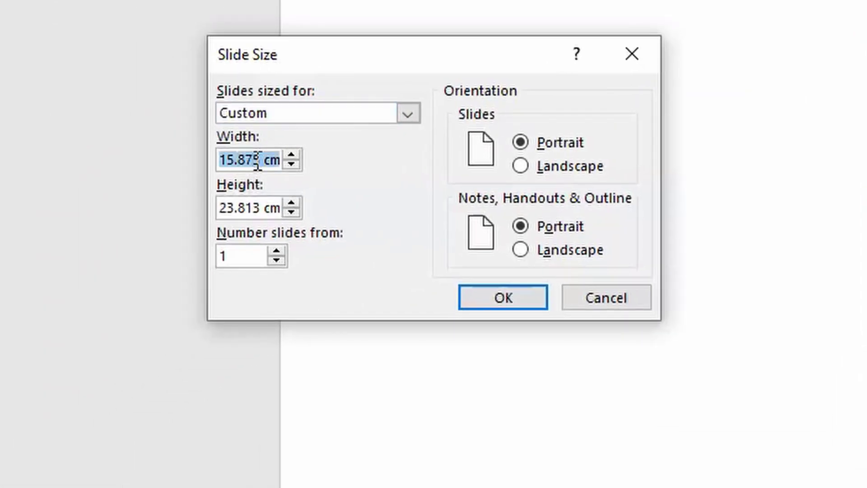
{"action": "type", "text": "600"}
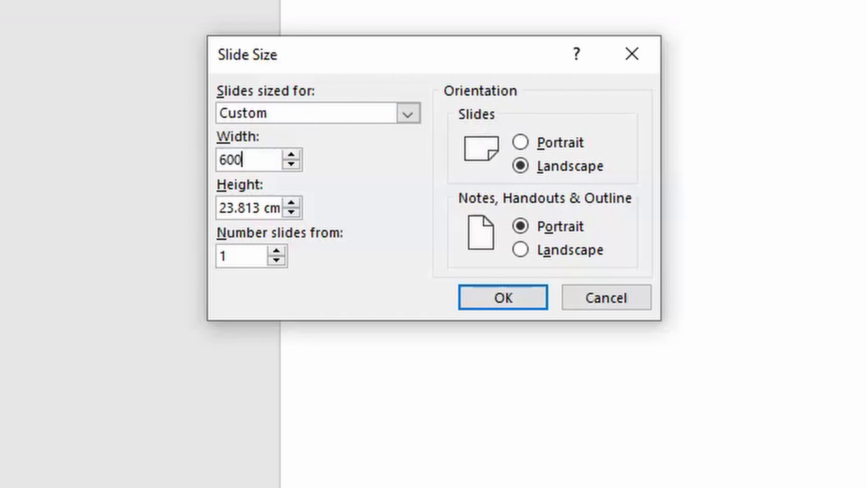
{"action": "type", "text": "px"}
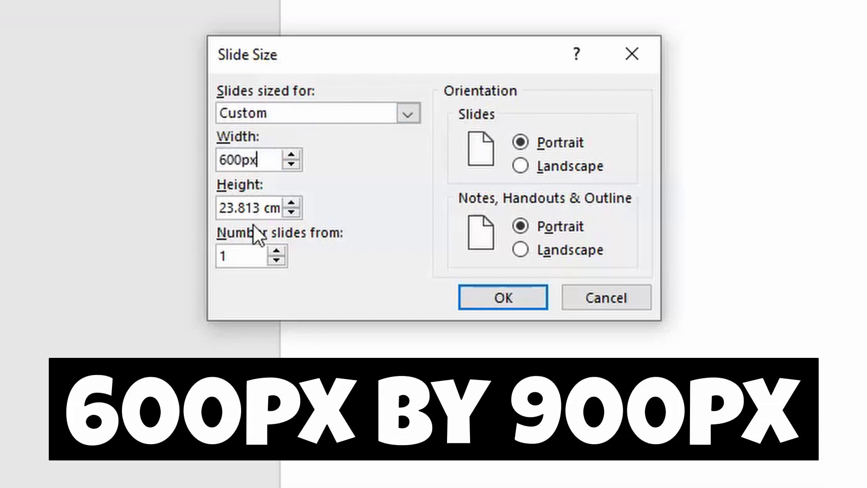
{"action": "key", "text": "Tab"}
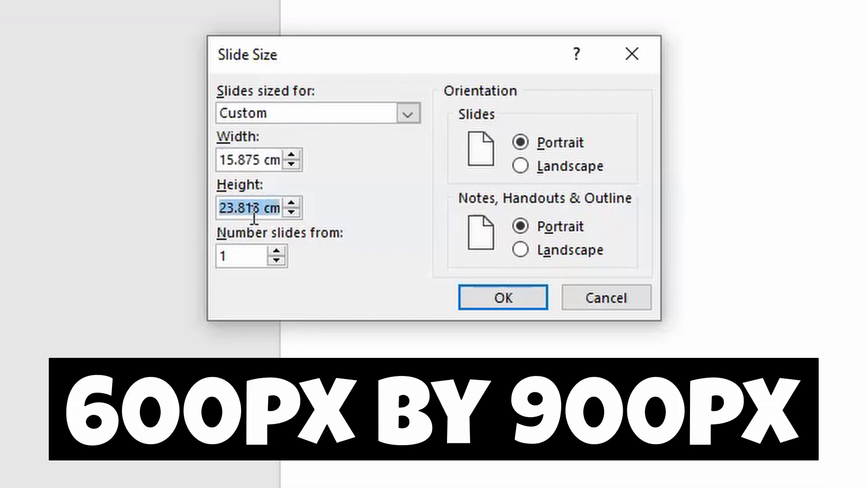
{"action": "type", "text": "900px"}
{"action": "left_click", "coordinate": [277, 256]}
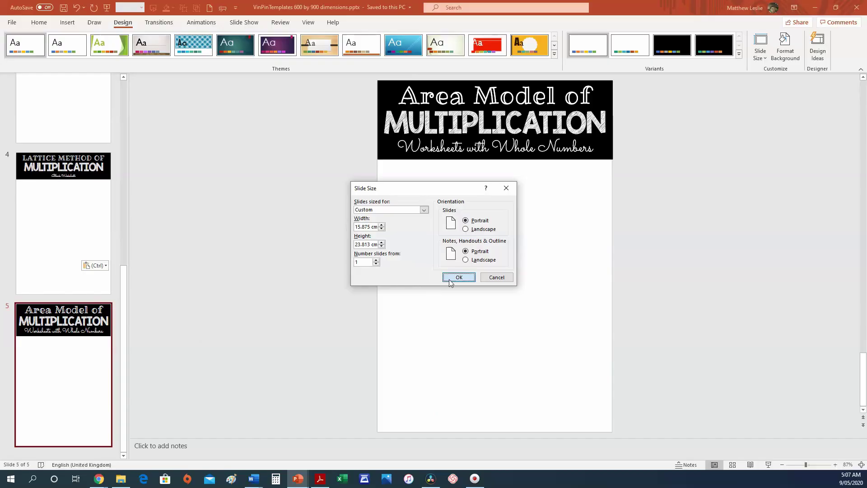
{"action": "left_click", "coordinate": [457, 277]}
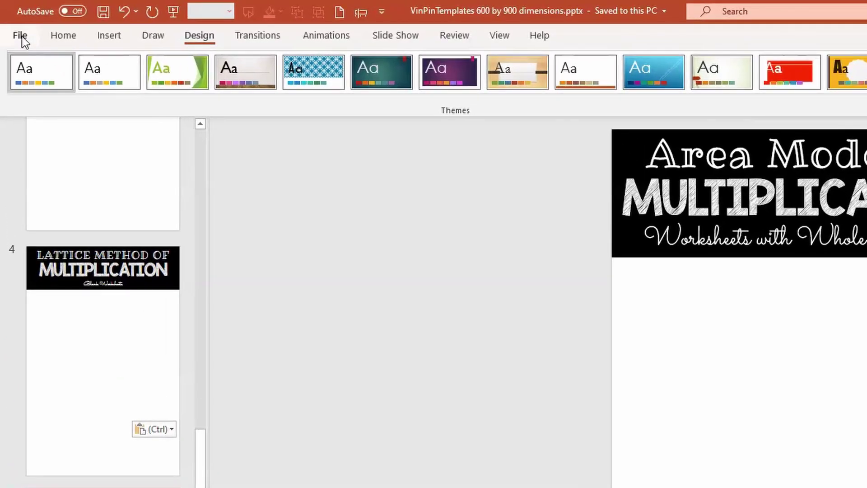
- Save the presentation as a PNG Portable Network Graphics image
{"action": "left_click", "coordinate": [22, 38]}
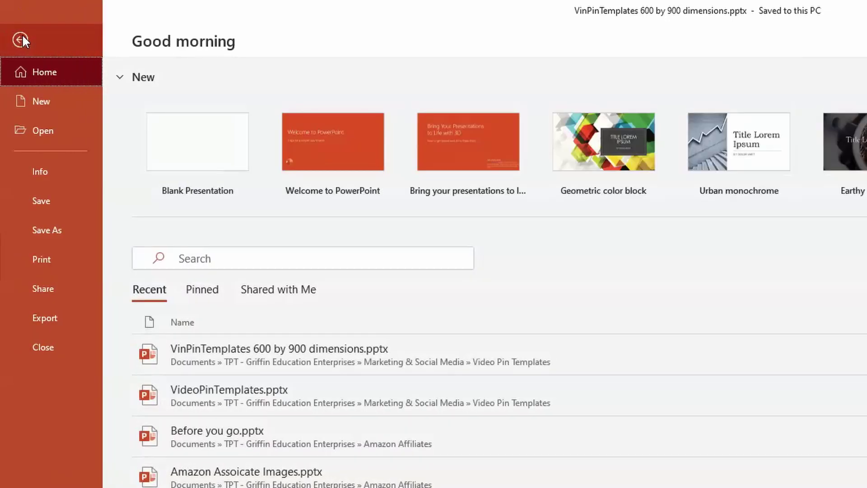
{"action": "left_click", "coordinate": [69, 221]}
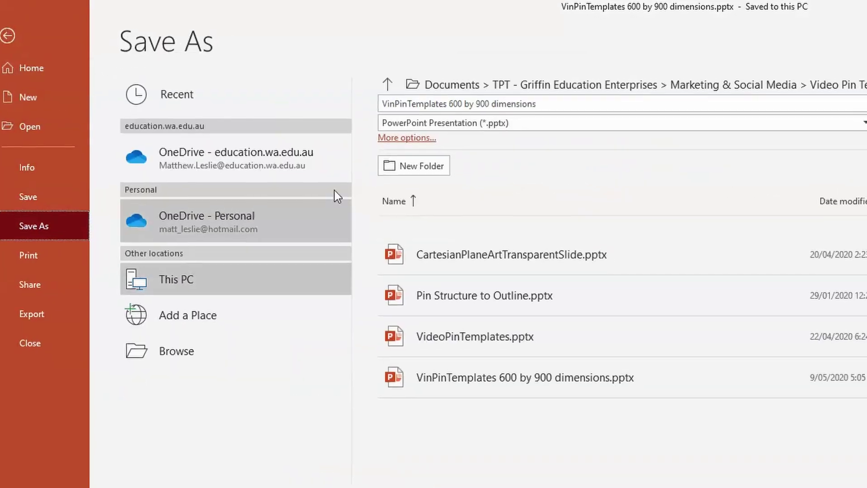
{"action": "left_click", "coordinate": [457, 89]}
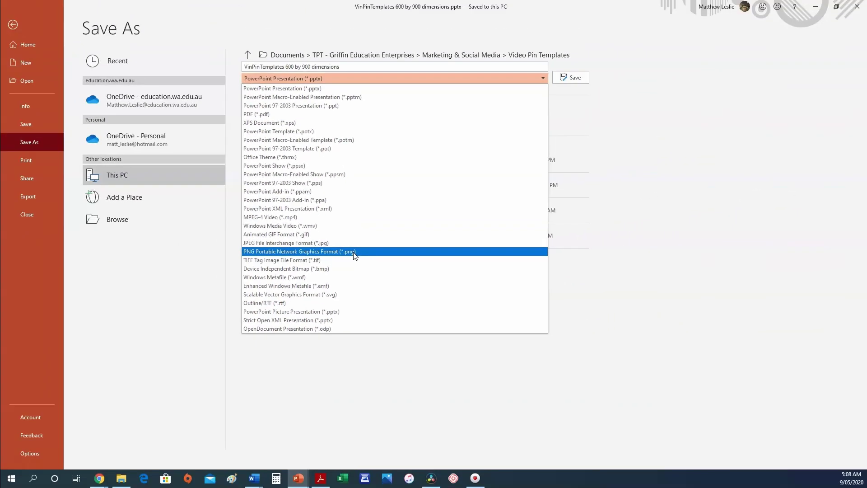
{"action": "left_click", "coordinate": [355, 252]}
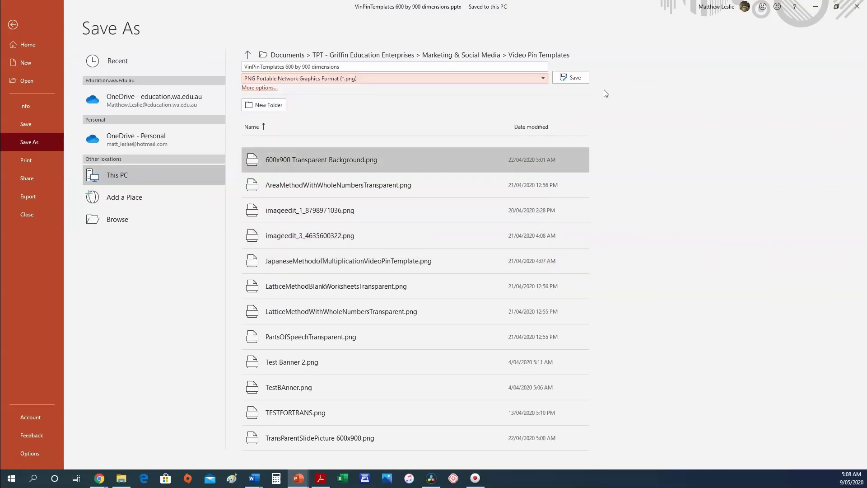
{"action": "left_click", "coordinate": [564, 78]}
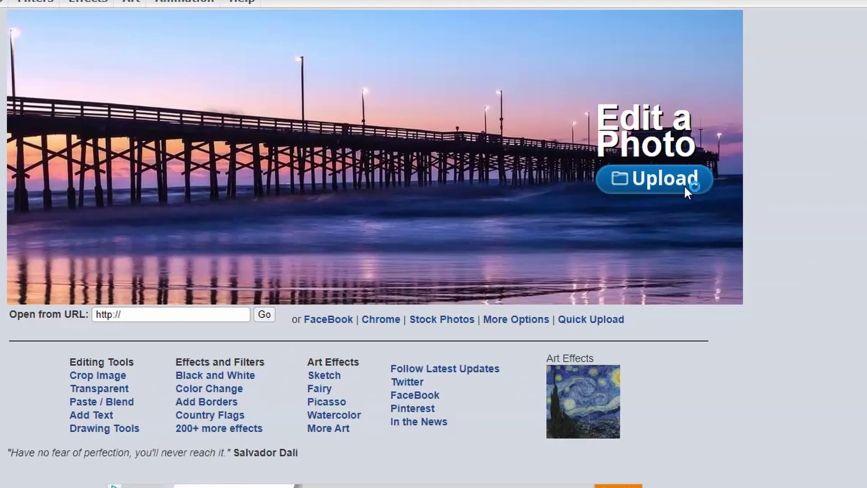
- Upload Area Model of Multiplication.png from the computer into LunaPic
{"action": "left_click", "coordinate": [684, 186]}
{"action": "left_click", "coordinate": [201, 68]}
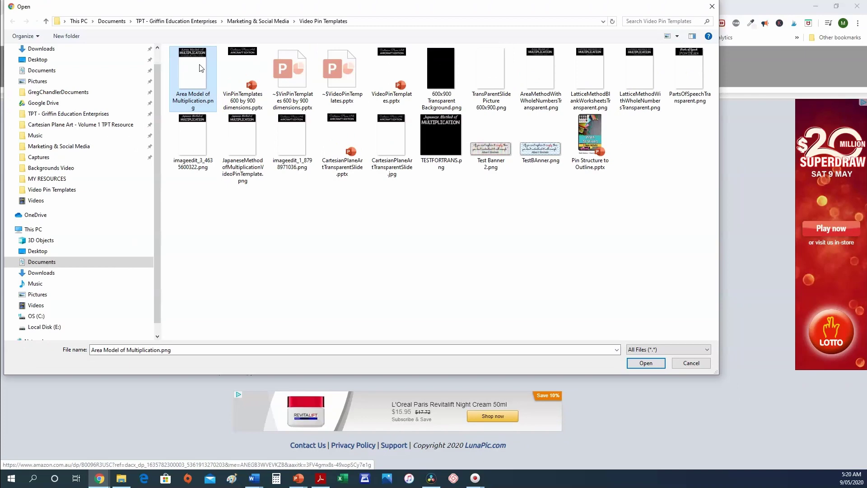
{"action": "double_click", "coordinate": [201, 68]}
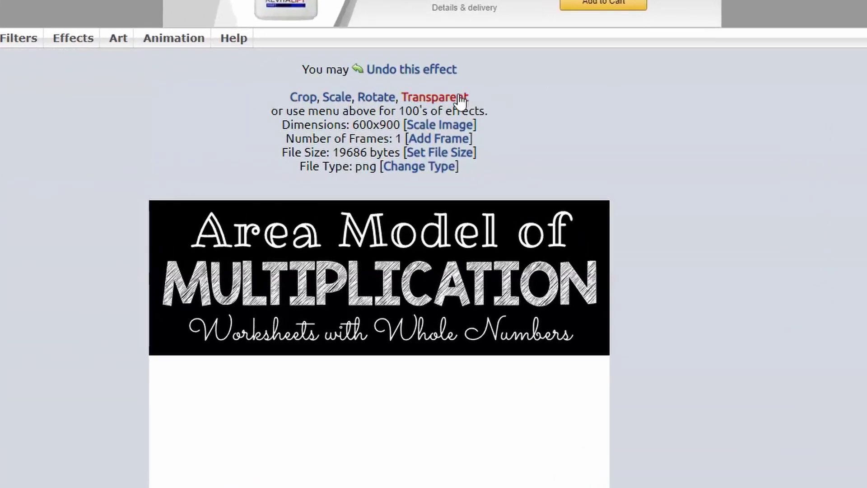
- Try the transparency option, then reload Area Model of Multiplication.png into LunaPic
{"action": "left_click", "coordinate": [461, 99]}
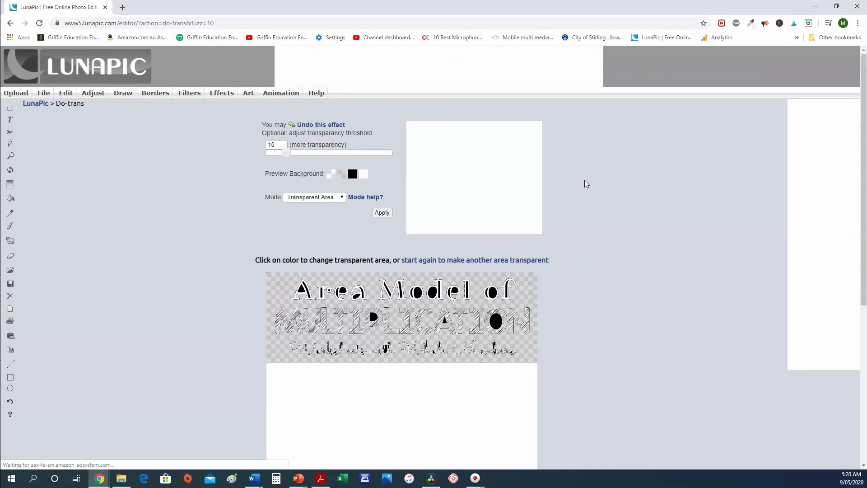
{"action": "scroll", "coordinate": [585, 182], "scroll_direction": "down", "scroll_amount": 2}
{"action": "scroll", "coordinate": [585, 183], "scroll_direction": "down", "scroll_amount": 2}
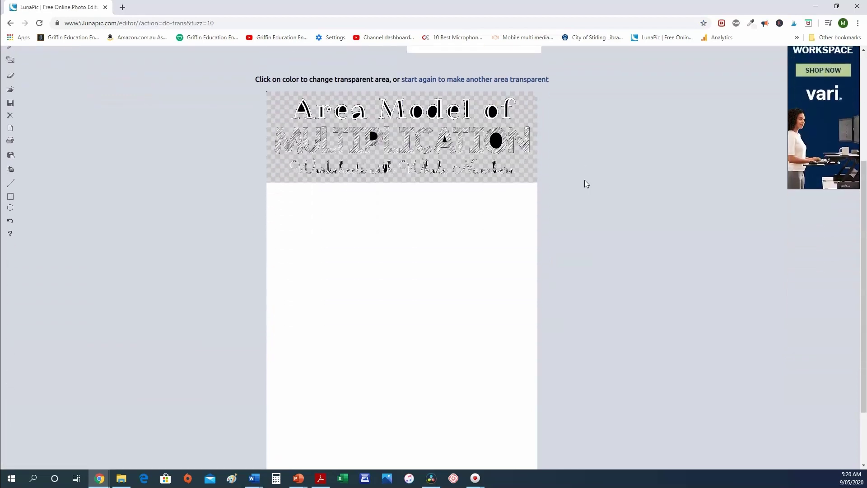
{"action": "scroll", "coordinate": [585, 183], "scroll_direction": "down", "scroll_amount": 1}
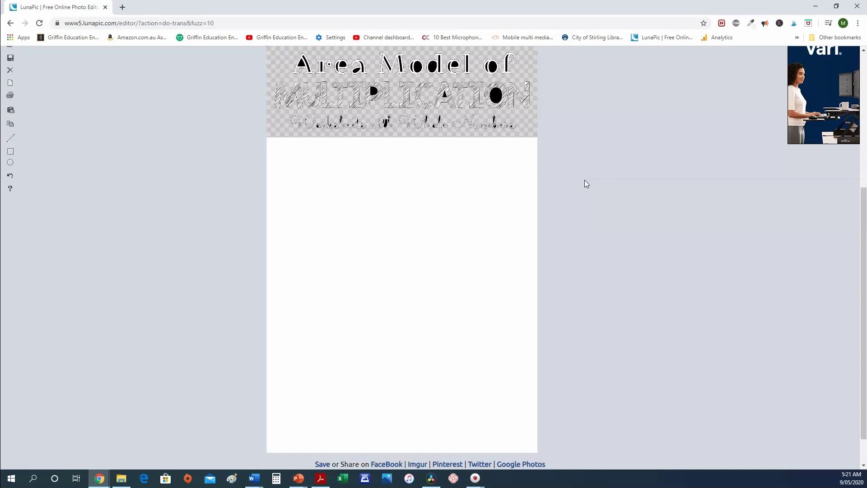
{"action": "scroll", "coordinate": [585, 180], "scroll_direction": "up", "scroll_amount": 5}
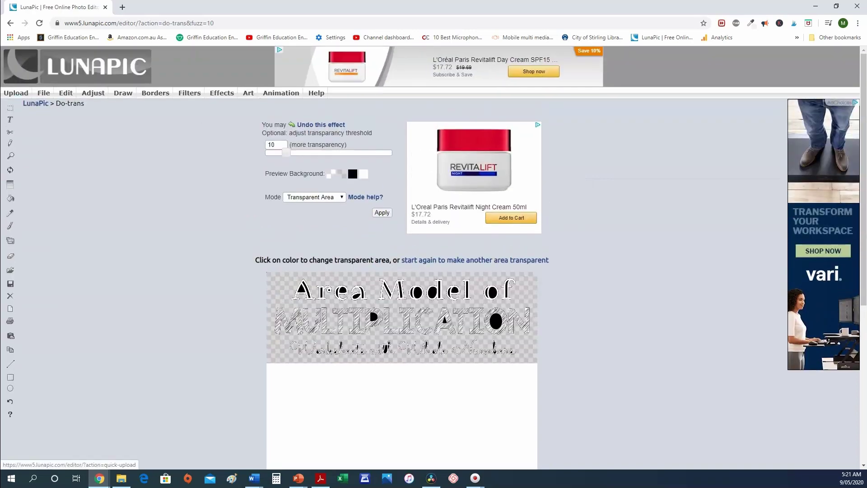
{"action": "left_click", "coordinate": [6, 93]}
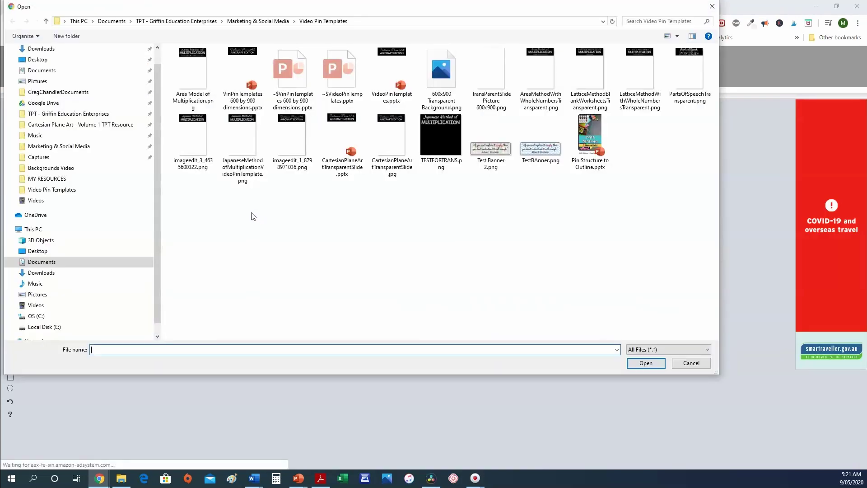
{"action": "double_click", "coordinate": [192, 77]}
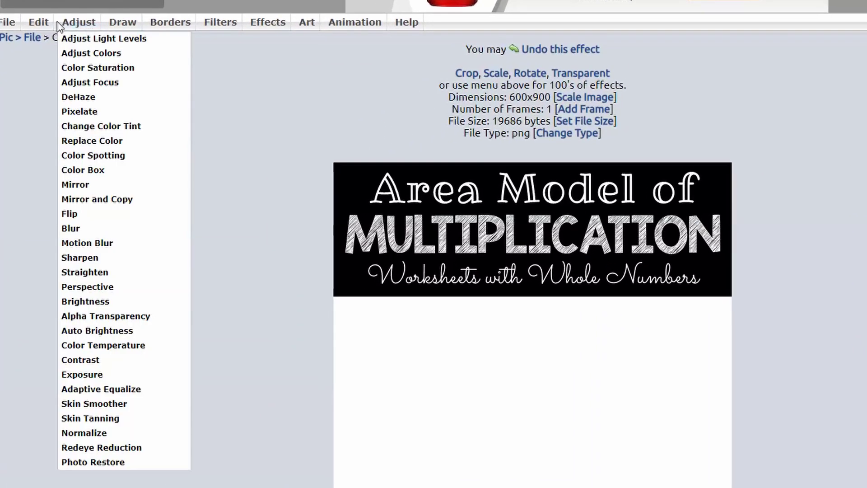
- Make the white background transparent with Transparent Background and save the edited PNG
{"action": "mouse_move", "coordinate": [47, 34]}
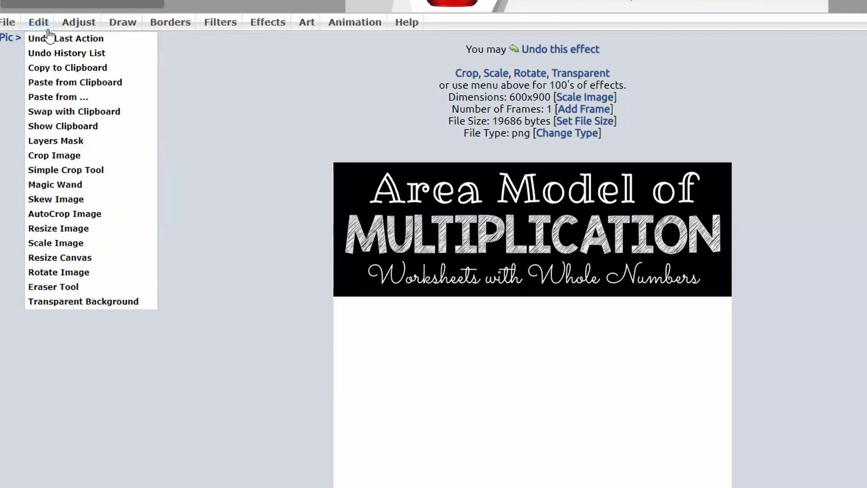
{"action": "left_click", "coordinate": [77, 302]}
{"action": "scroll", "coordinate": [106, 294], "scroll_direction": "down", "scroll_amount": 2}
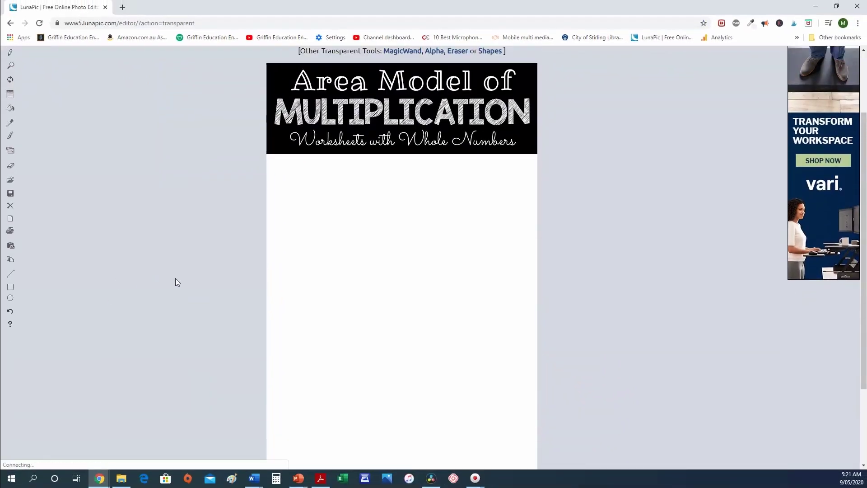
{"action": "left_click", "coordinate": [302, 271]}
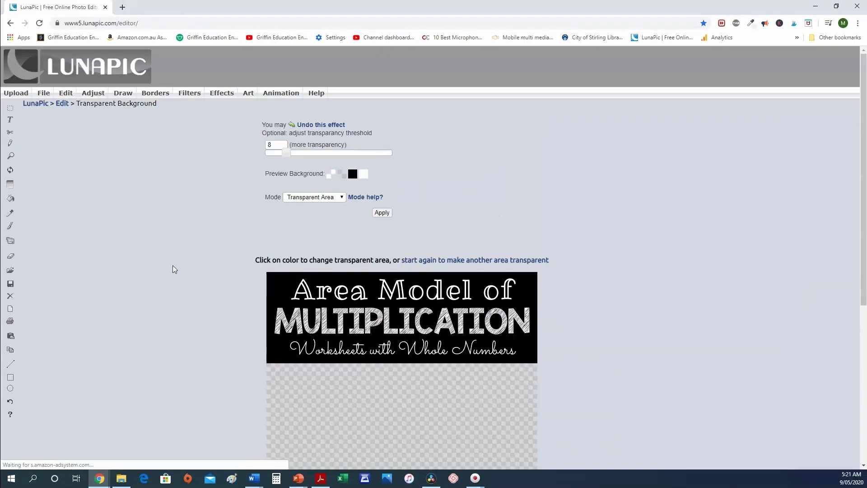
{"action": "scroll", "coordinate": [173, 270], "scroll_direction": "down", "scroll_amount": 6}
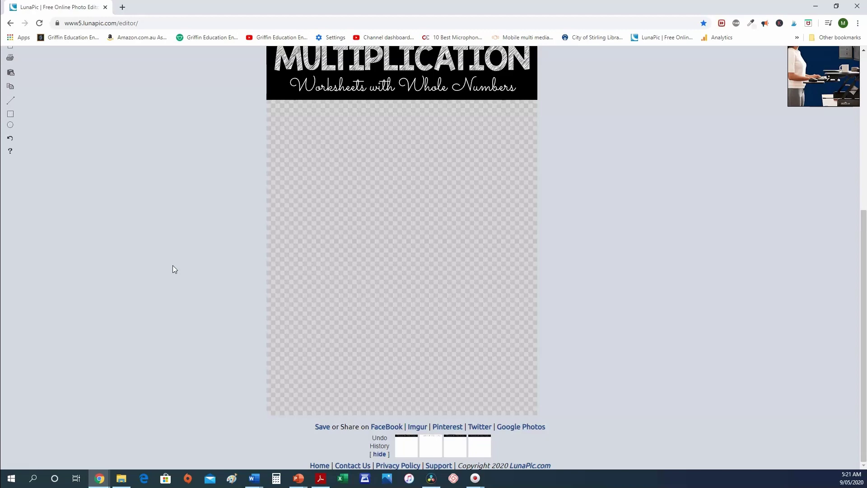
{"action": "left_click", "coordinate": [325, 430]}
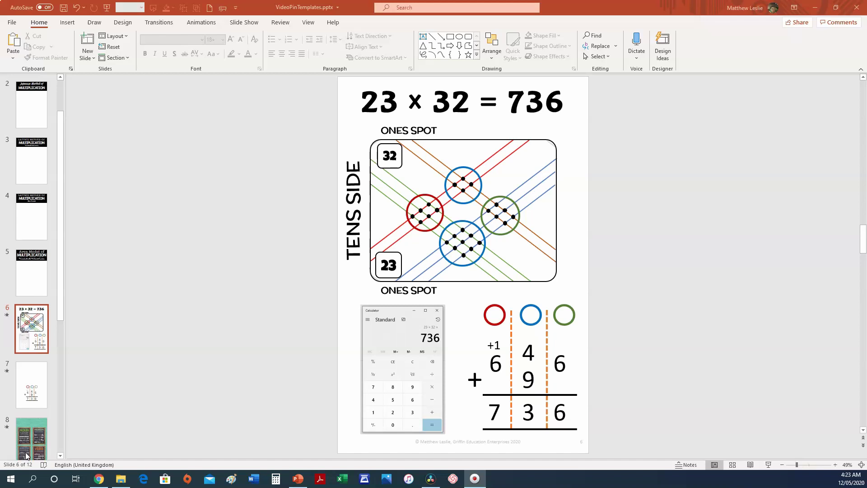
- Switch from PowerPoint to the YouTube channel page in Chrome
{"action": "left_click", "coordinate": [99, 478]}
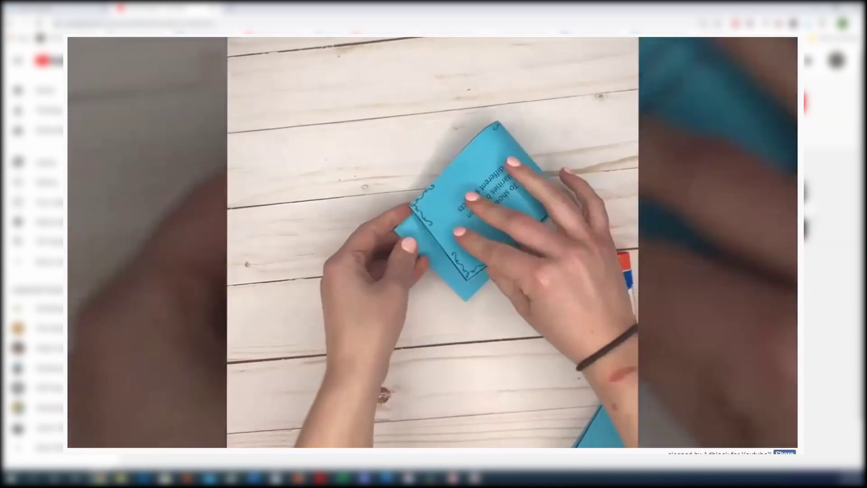
- Return to PowerPoint and show slide 7, the column addition totalling 736
{"action": "left_click", "coordinate": [298, 478]}
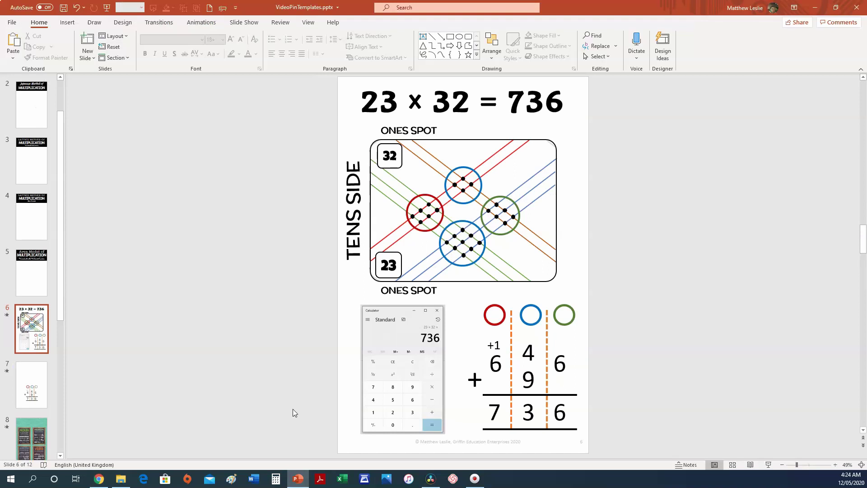
{"action": "left_click", "coordinate": [43, 398]}
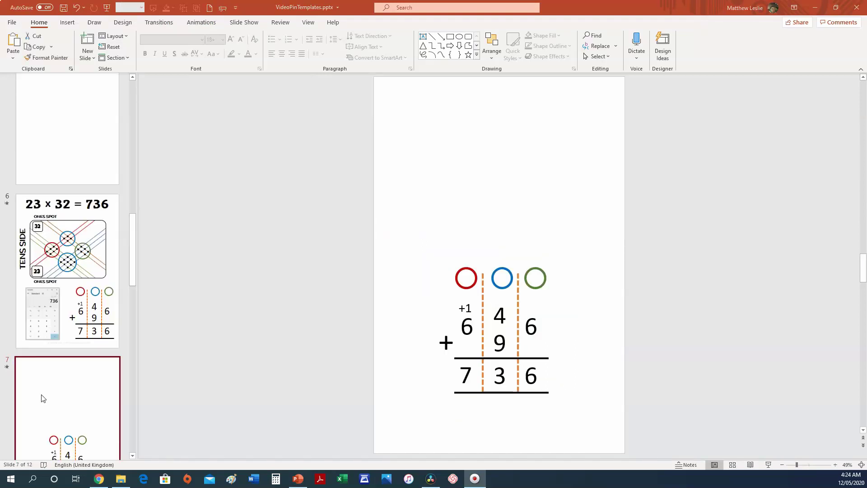
{"action": "scroll", "coordinate": [59, 384], "scroll_direction": "down", "scroll_amount": 4}
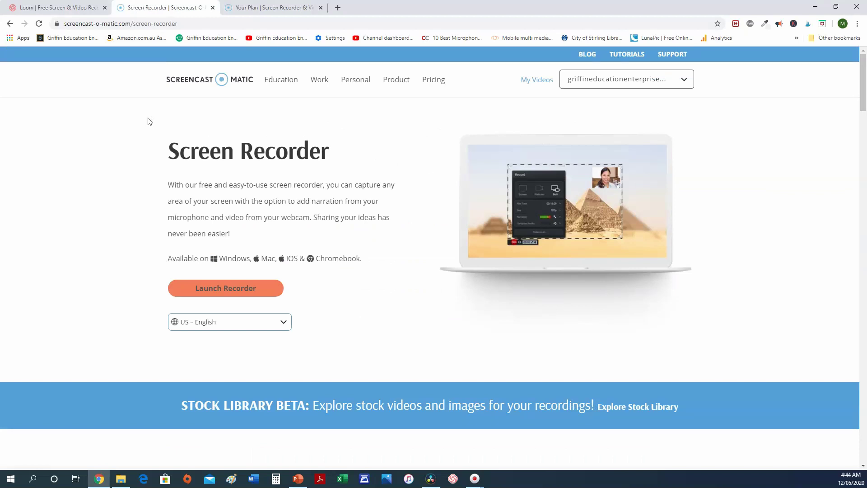
- Review the Deluxe and Premier plan cards and features under Your Plan, then switch windows
{"action": "left_click", "coordinate": [260, 8]}
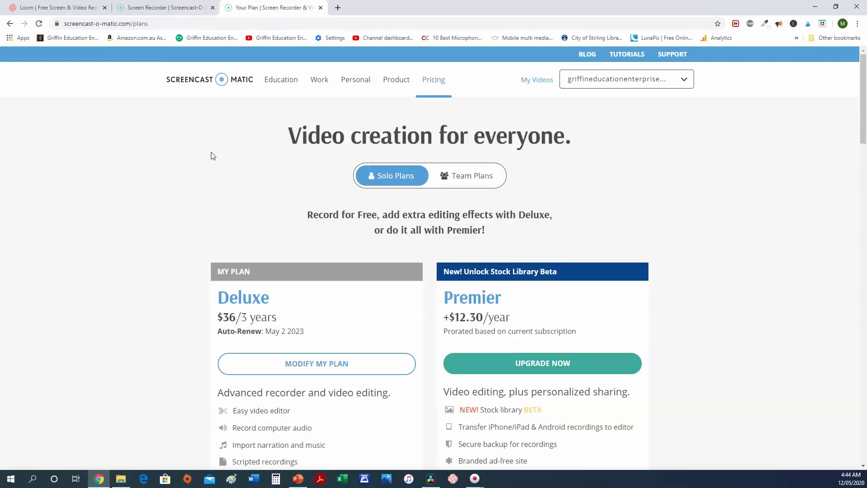
{"action": "scroll", "coordinate": [209, 156], "scroll_direction": "down", "scroll_amount": 1}
{"action": "scroll", "coordinate": [209, 156], "scroll_direction": "down", "scroll_amount": 1}
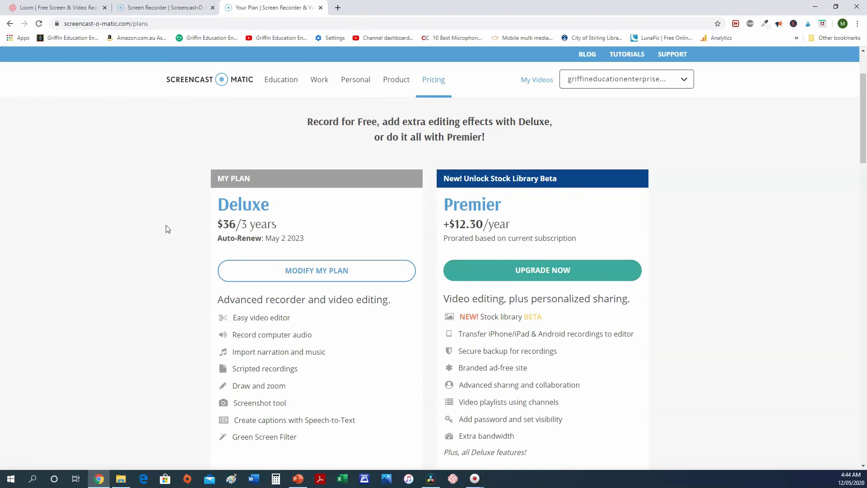
{"action": "scroll", "coordinate": [167, 228], "scroll_direction": "down", "scroll_amount": 8}
{"action": "scroll", "coordinate": [167, 227], "scroll_direction": "up", "scroll_amount": 7}
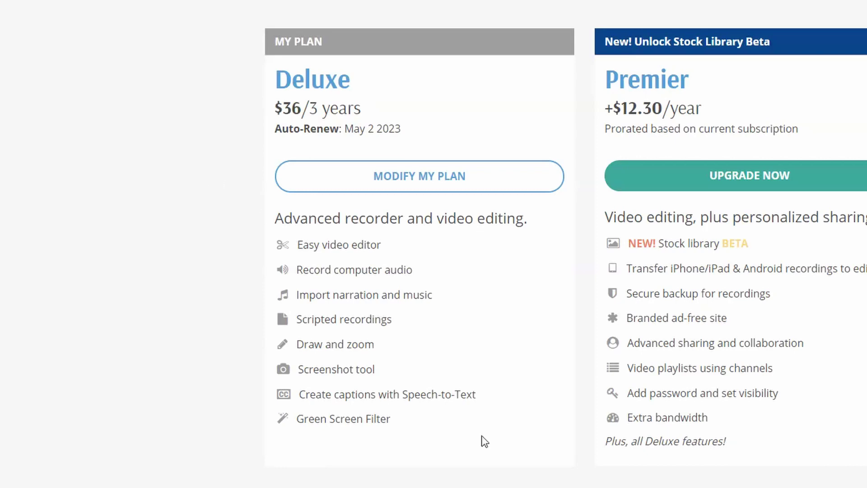
{"action": "left_click", "coordinate": [298, 478]}
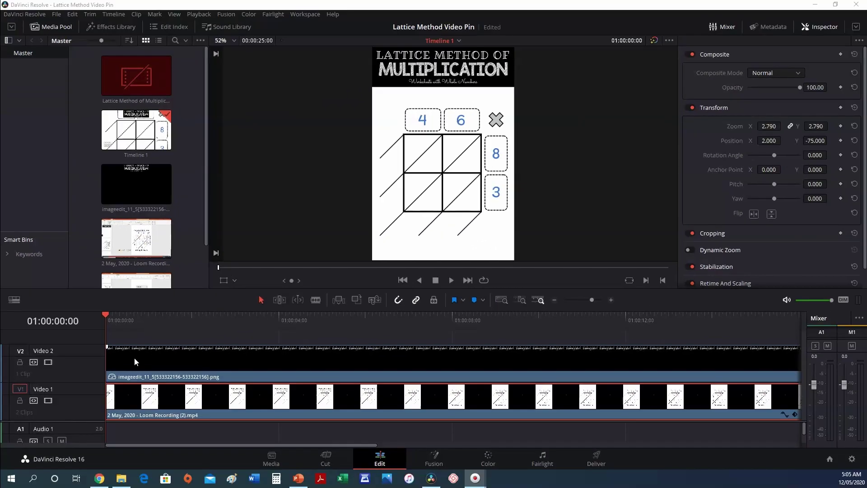
- Select the imageedit title PNG on V2 to show its transform settings in the Inspector
{"action": "left_click", "coordinate": [135, 361]}
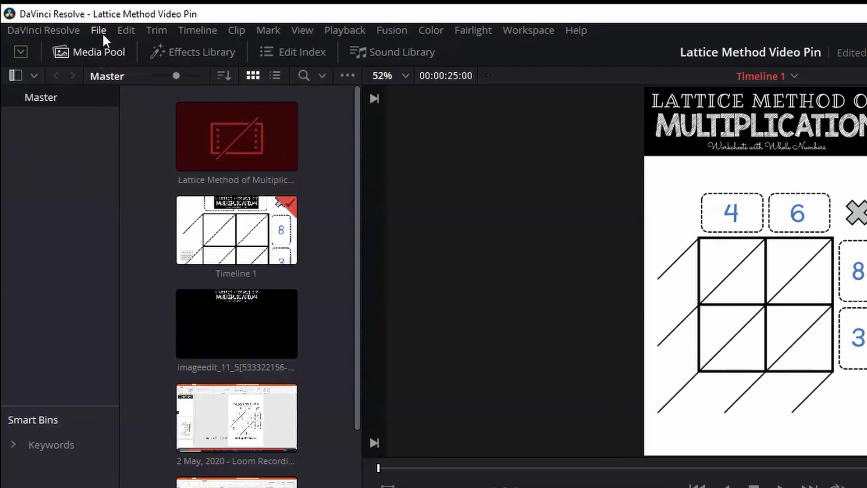
{"action": "left_click", "coordinate": [104, 36]}
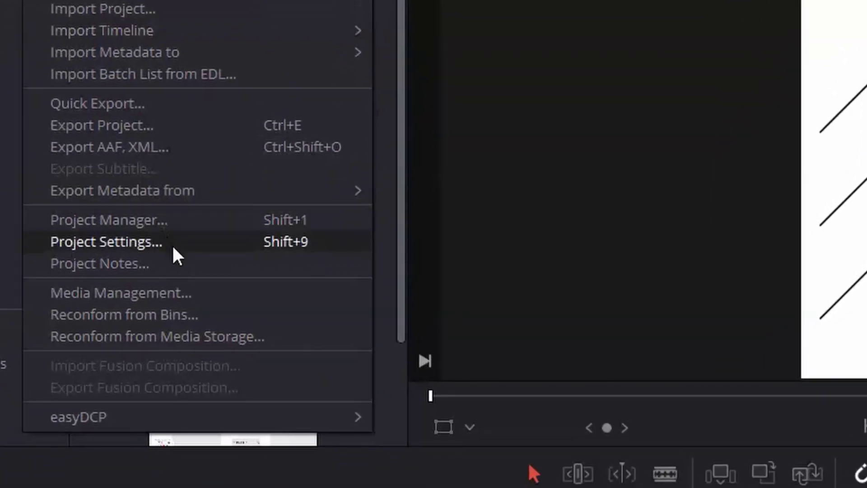
{"action": "left_click", "coordinate": [173, 248]}
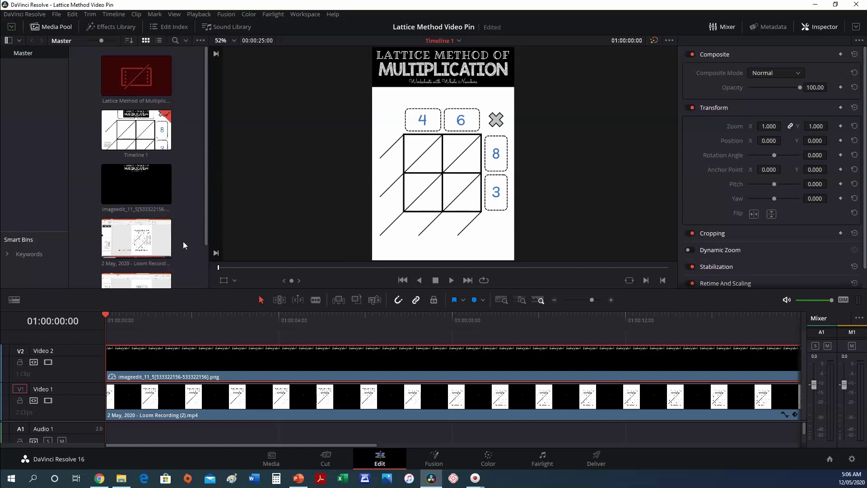
- Load the imageedit title image, then the V1 Loom recording, into the source viewer
{"action": "left_click", "coordinate": [154, 185]}
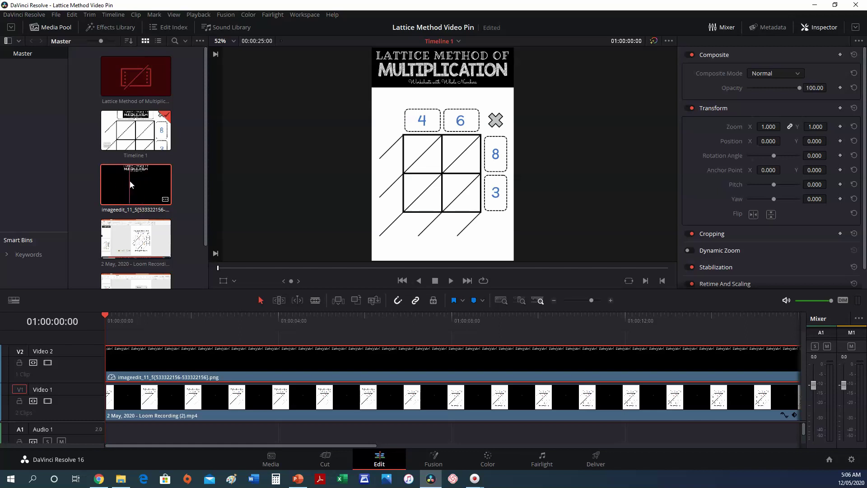
{"action": "double_click", "coordinate": [210, 360]}
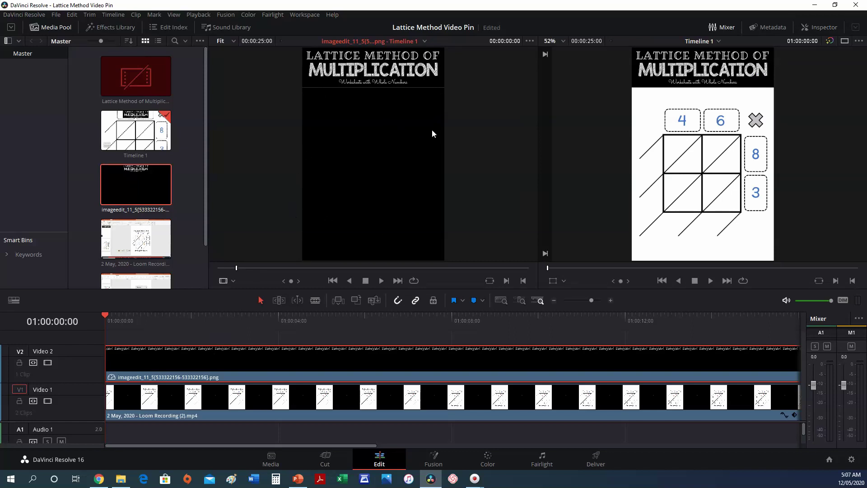
{"action": "double_click", "coordinate": [302, 408]}
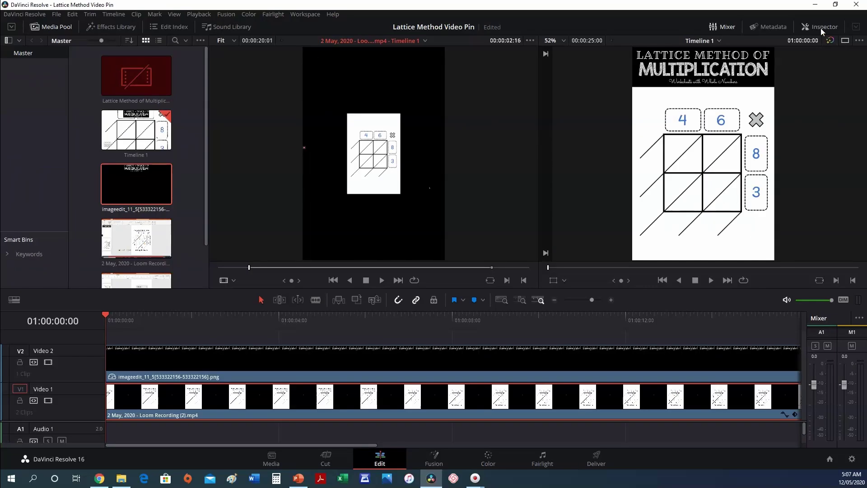
- Reopen the Inspector, play and stop the lattice animation, then open the Deliver page
{"action": "left_click", "coordinate": [821, 27]}
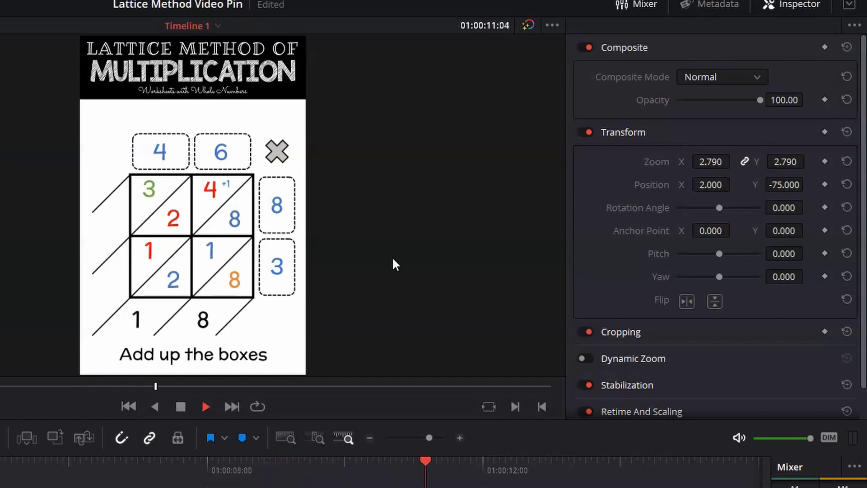
{"action": "key", "text": "space"}
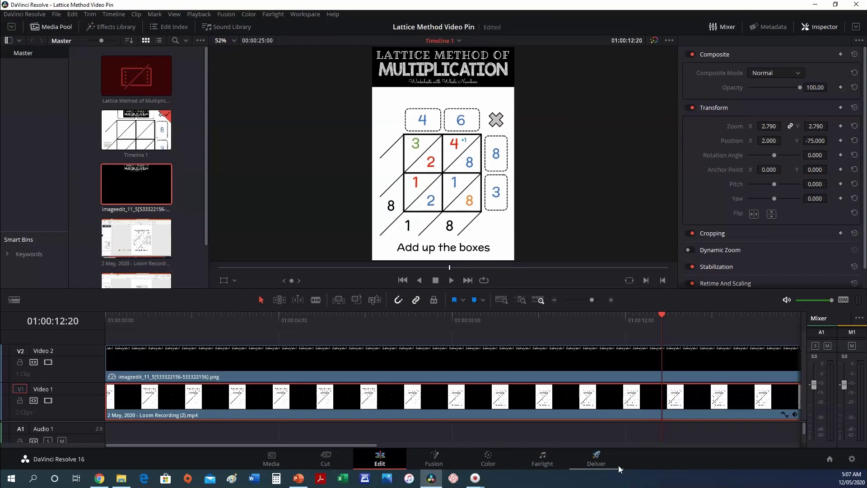
{"action": "left_click", "coordinate": [601, 464]}
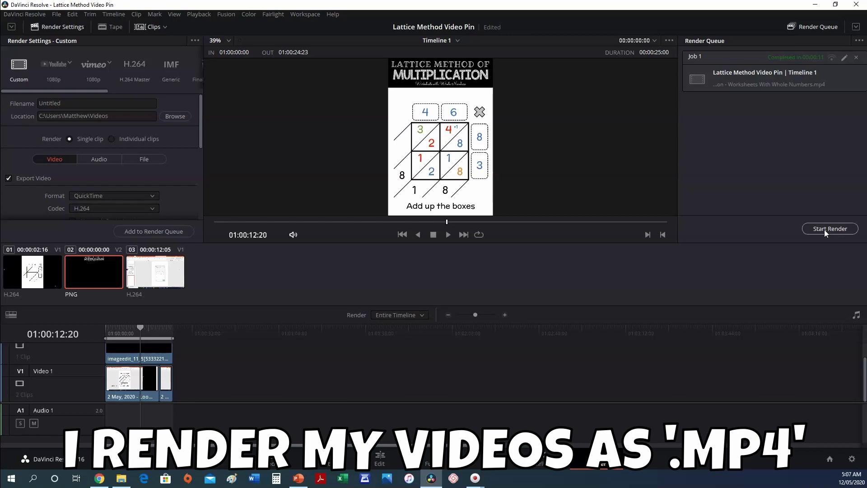
- Go back to the Edit page and select the V2 title PNG and V1 Loom recording clips
{"action": "left_click", "coordinate": [385, 465]}
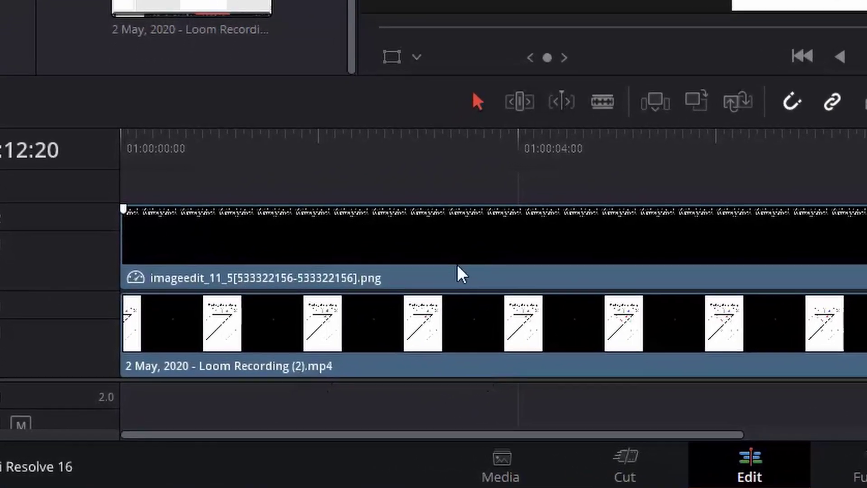
{"action": "left_click", "coordinate": [357, 319]}
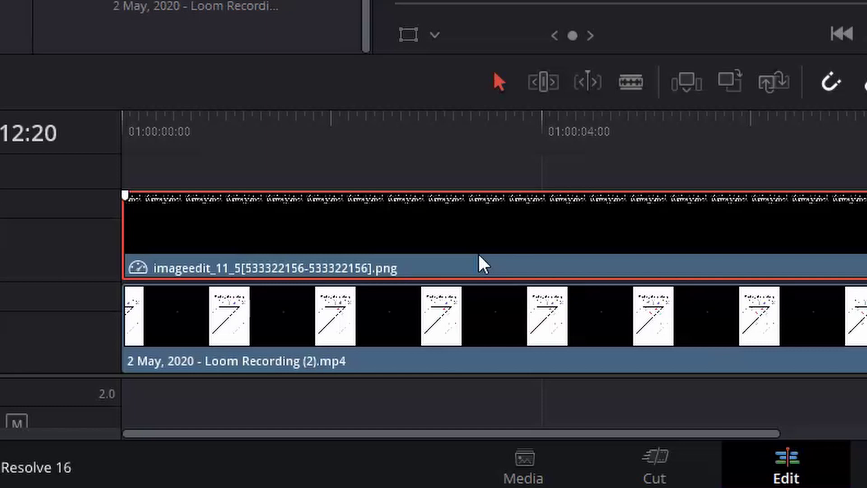
{"action": "left_click", "coordinate": [553, 300]}
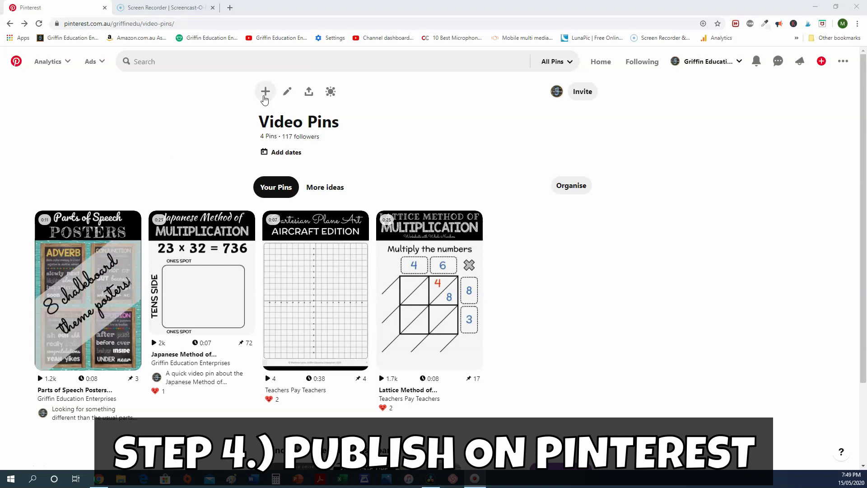
- Bring up the Create options with the + button on the Video Pins board
{"action": "left_click", "coordinate": [265, 93]}
- Choose Pin to start a new pin for the Video Pins board
{"action": "left_click", "coordinate": [257, 127]}
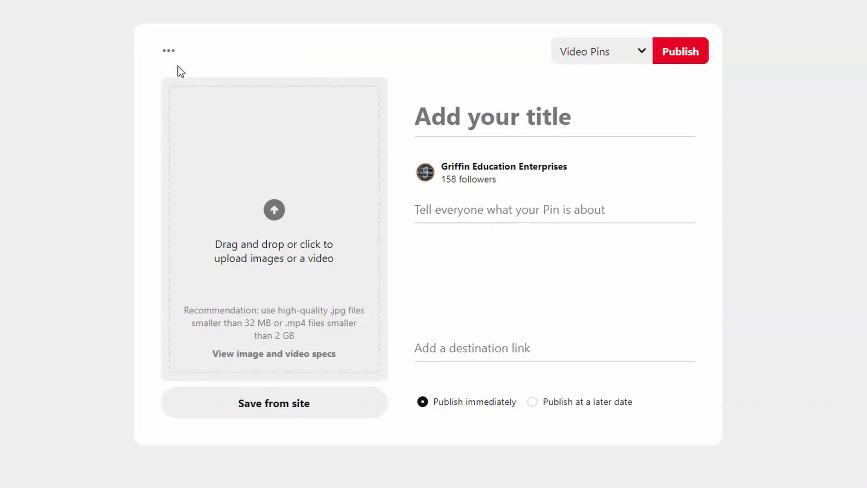